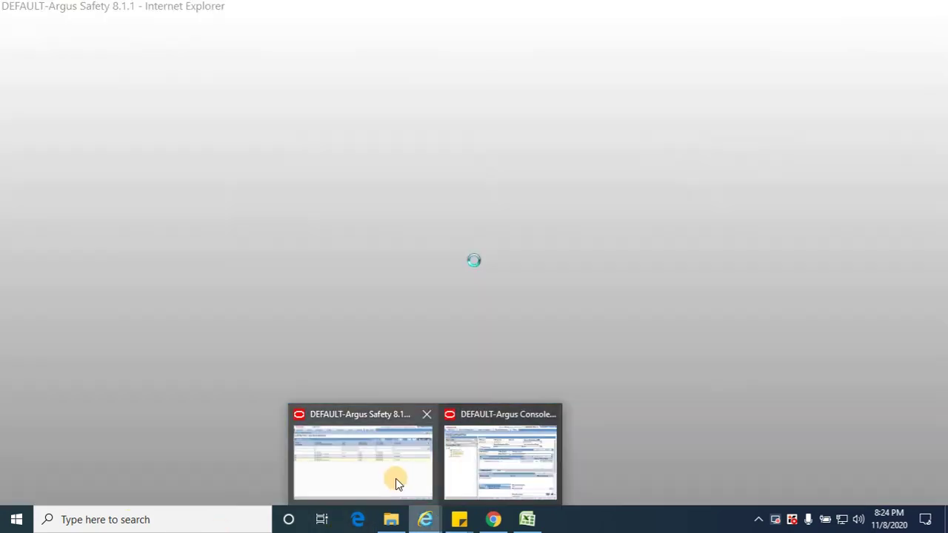
# Bring the Argus Safety 8.1.1 window forward from the Internet Explorer taskbar button.
pyautogui.click(395, 479)
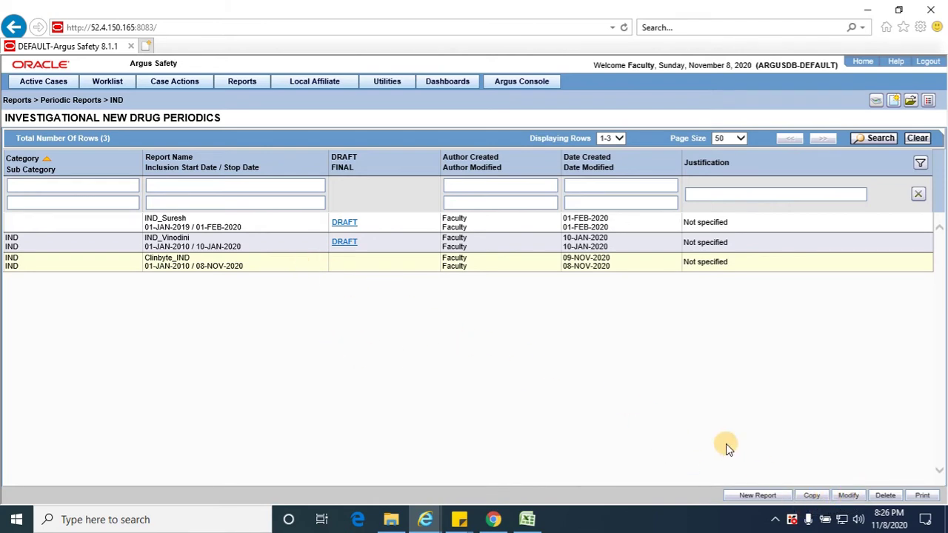
# Edit Clinbyte_IND, pick the ZZFDA destination, and include all formulations and all indications.
pyautogui.click(855, 499)
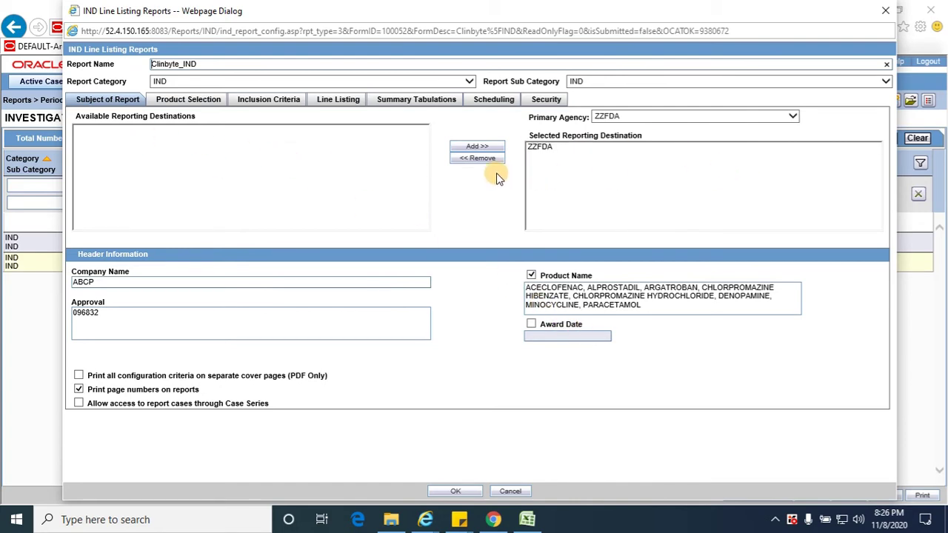
pyautogui.click(544, 150)
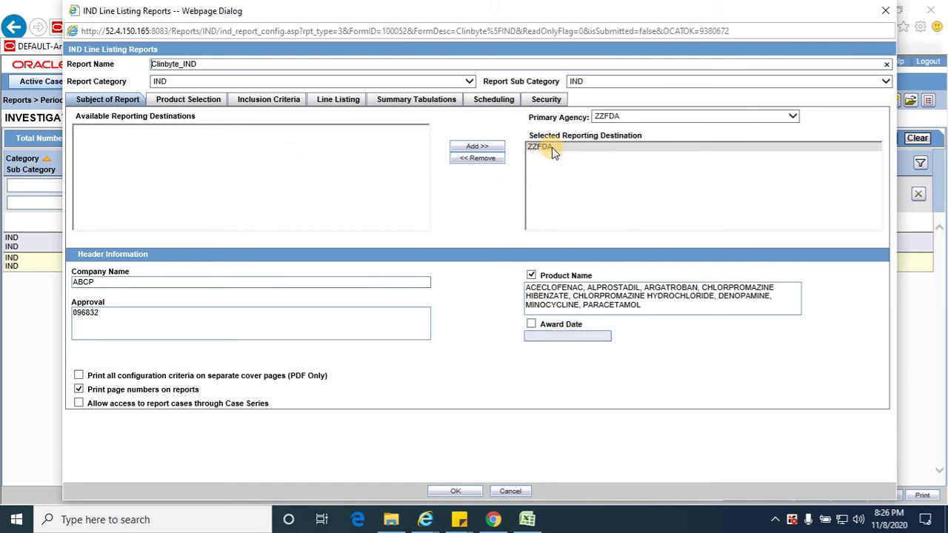
pyautogui.click(206, 107)
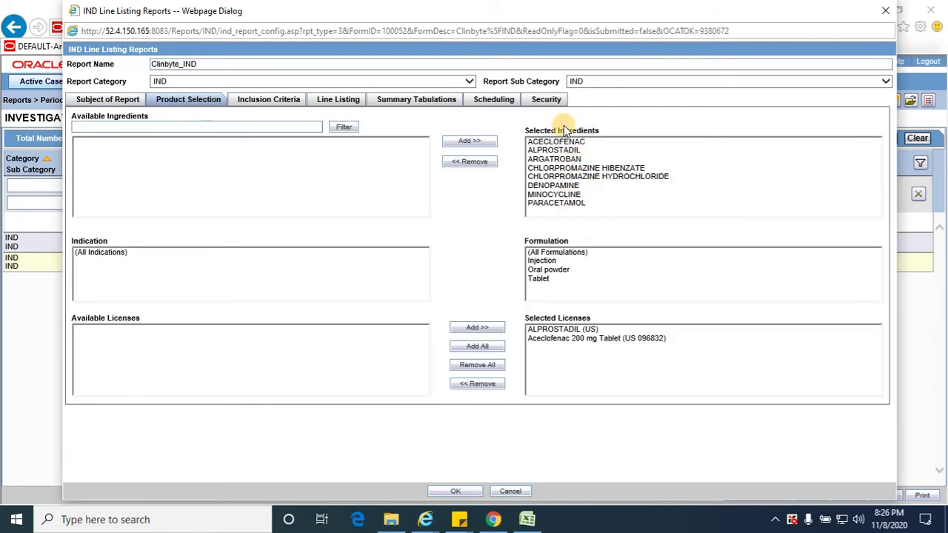
pyautogui.click(563, 252)
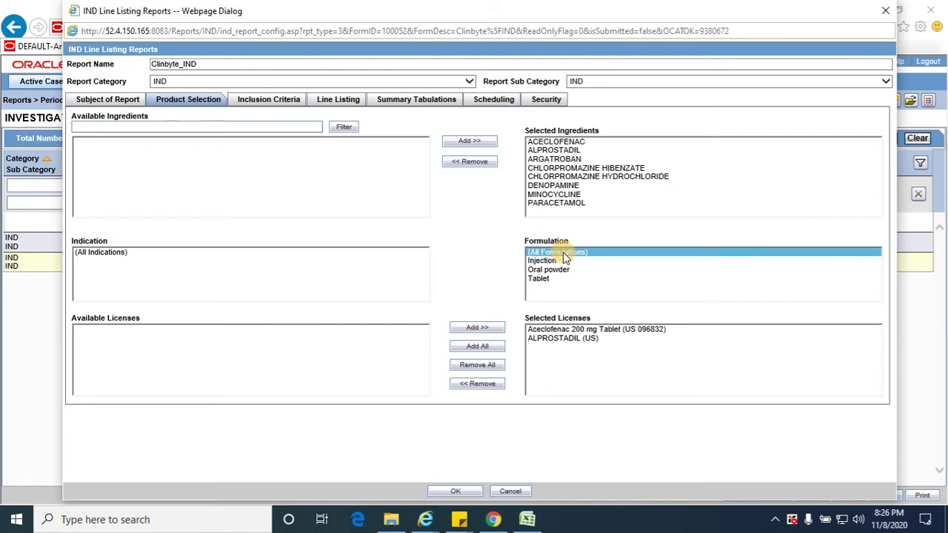
pyautogui.click(109, 254)
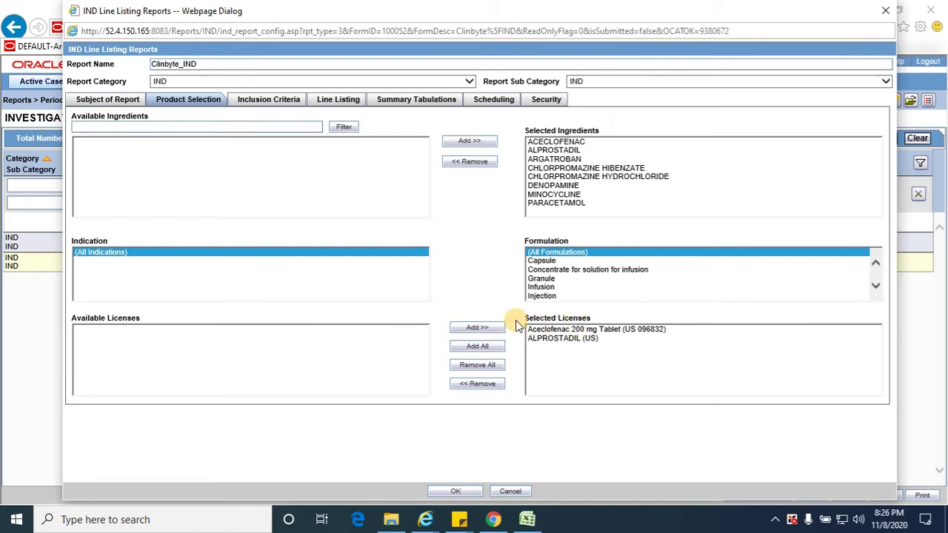
# Review Inclusion Criteria, Line Listing, Summary Tabulations and Scheduling, then return to Subject of Report.
pyautogui.click(274, 101)
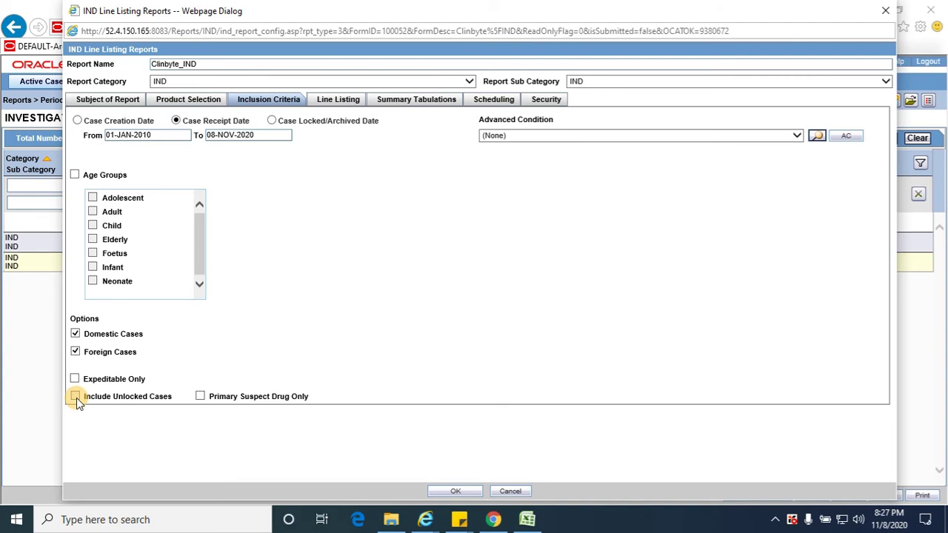
pyautogui.click(329, 106)
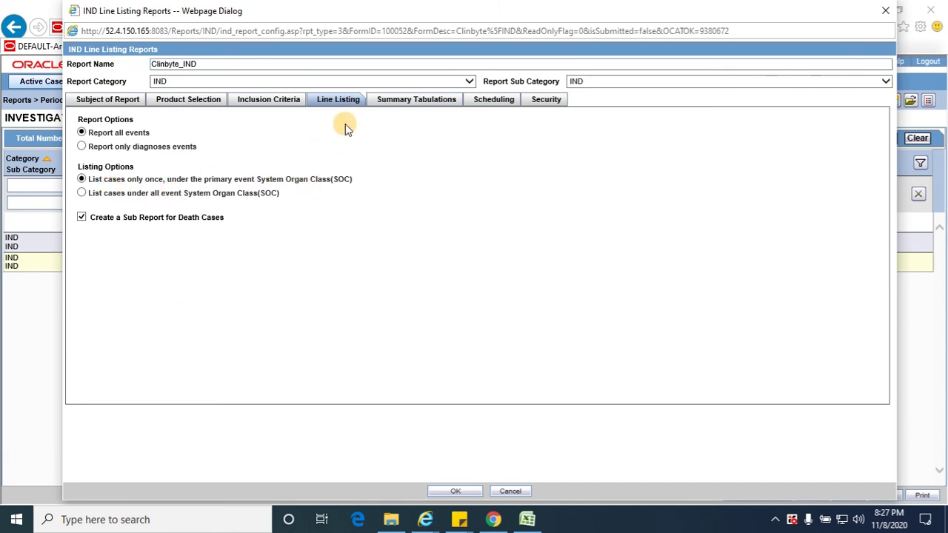
pyautogui.click(423, 106)
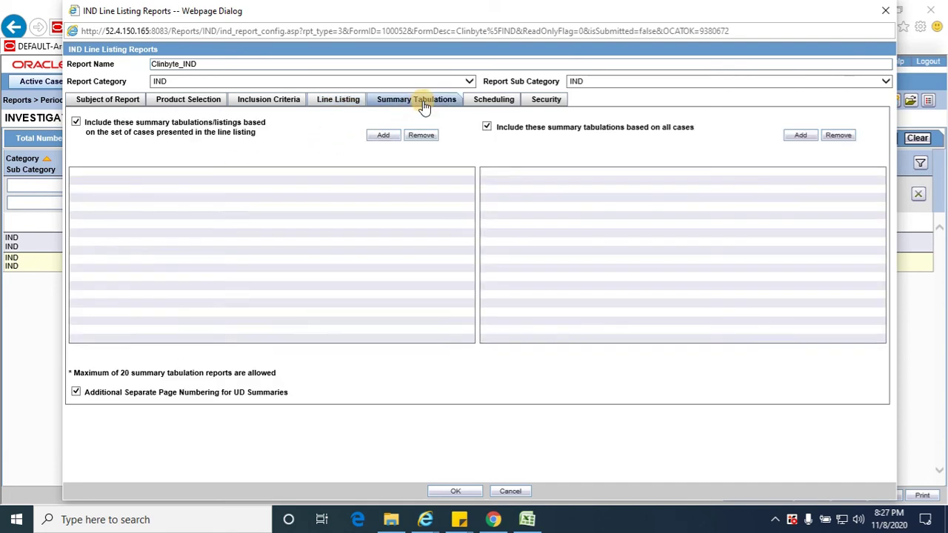
pyautogui.click(485, 102)
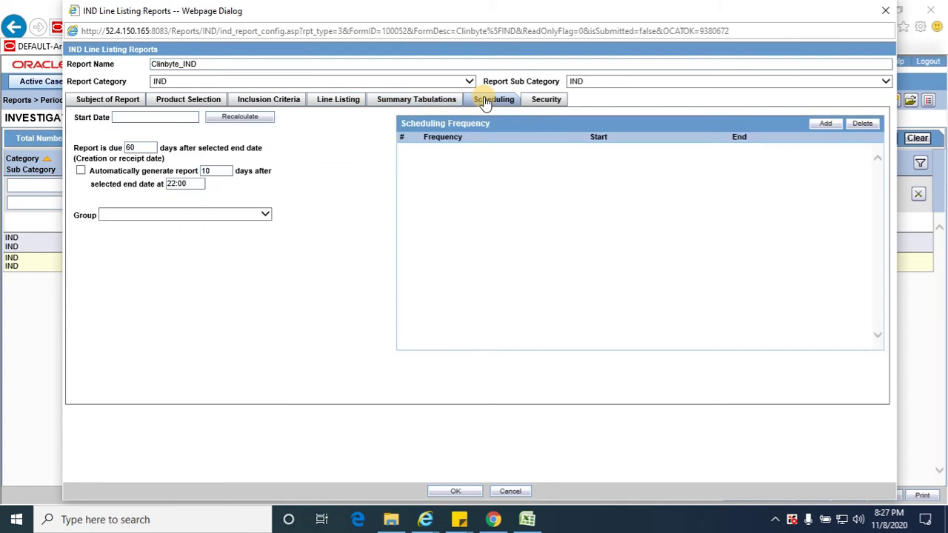
pyautogui.click(114, 100)
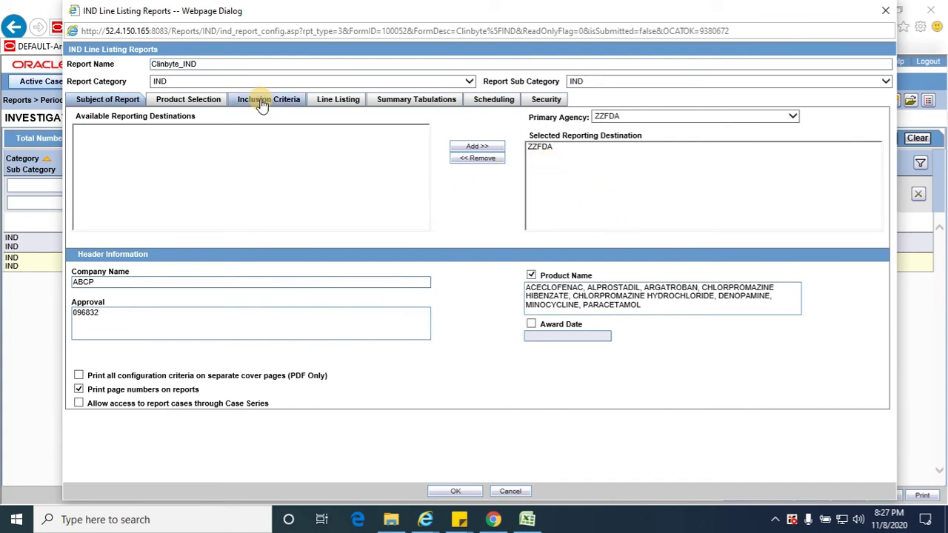
# Recheck product selection, then tick Award Date in the Clinbyte_IND report header.
pyautogui.click(194, 102)
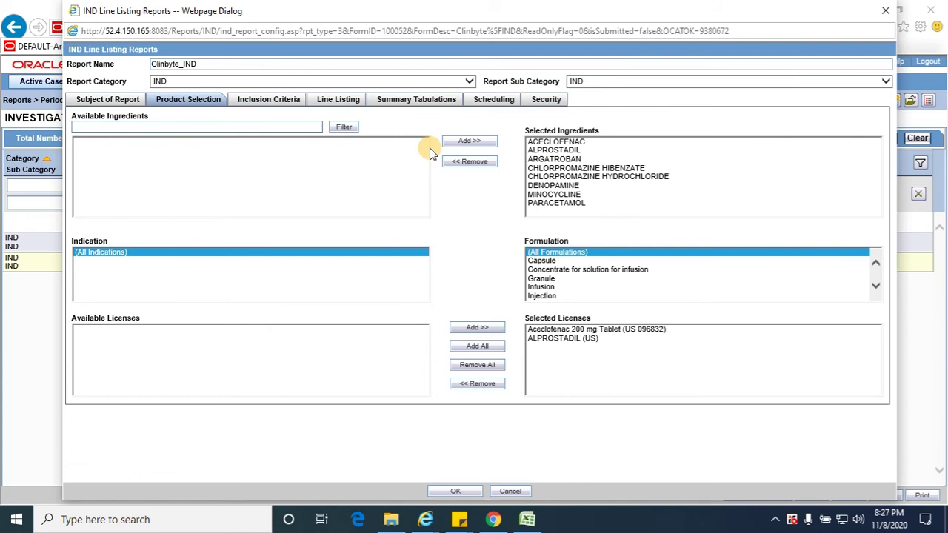
pyautogui.click(107, 99)
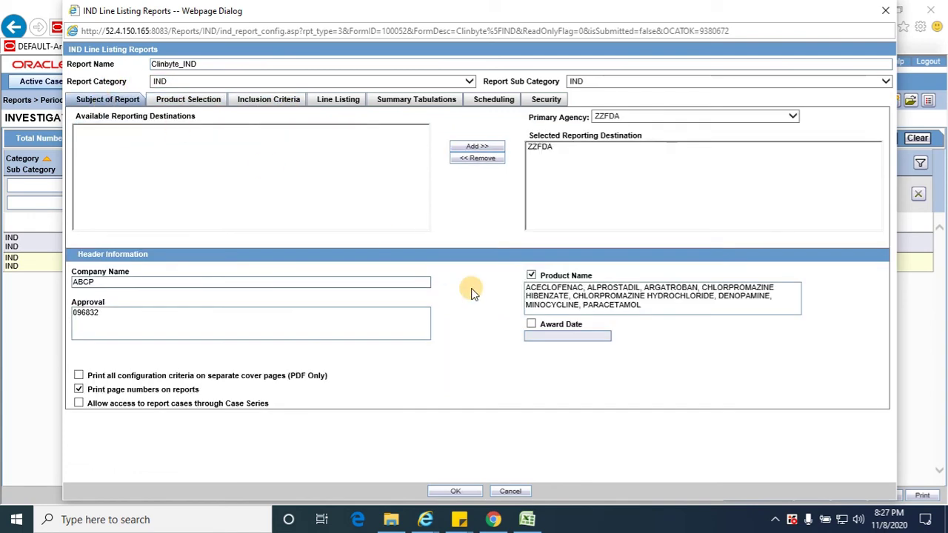
pyautogui.click(531, 324)
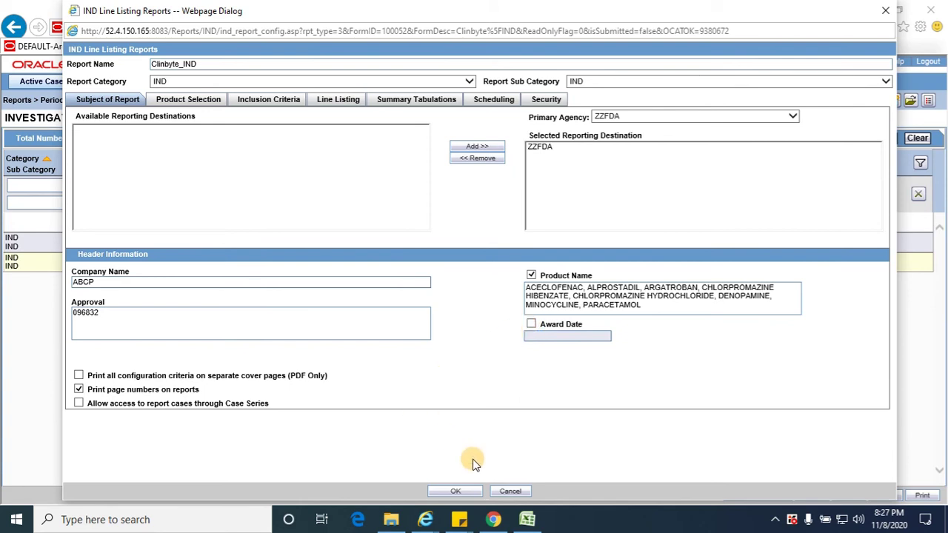
# Save the Clinbyte_IND configuration with the standard justification 'Not specified'.
pyautogui.click(472, 490)
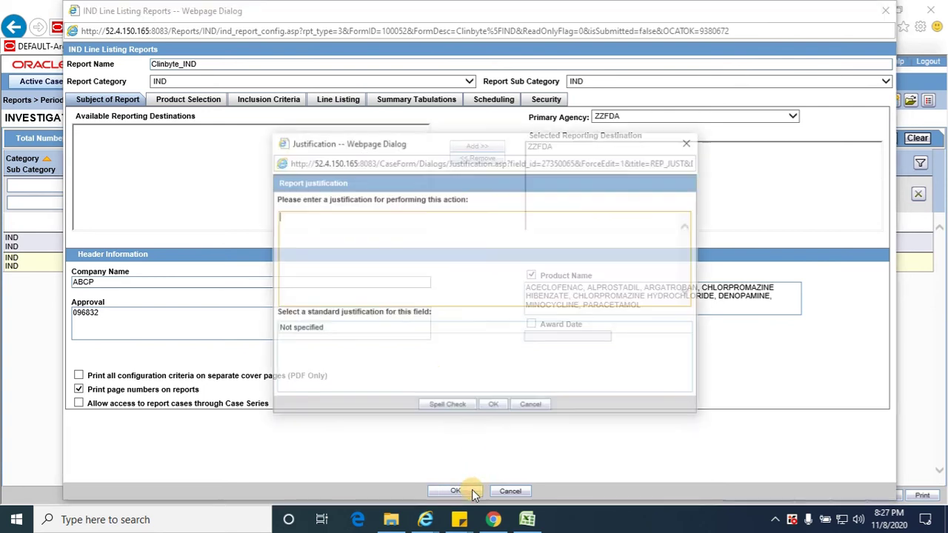
pyautogui.click(408, 331)
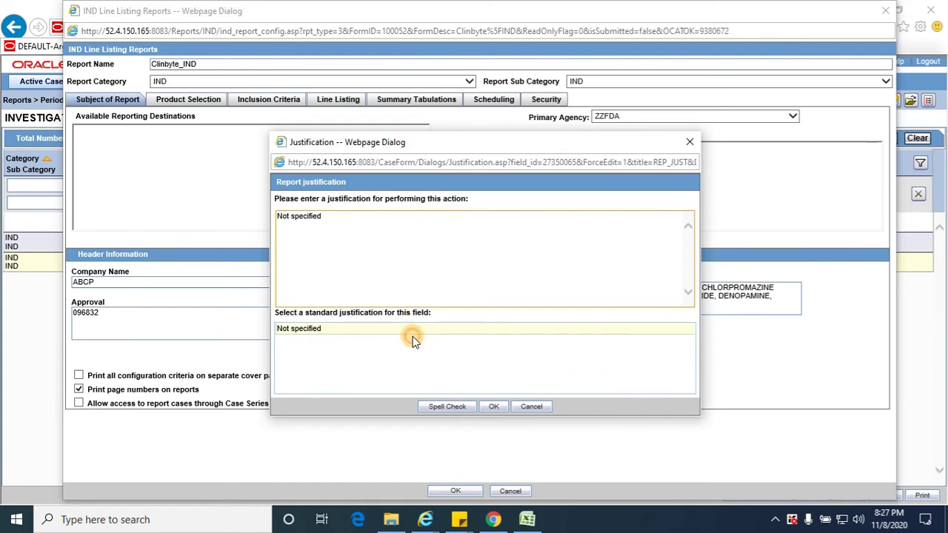
pyautogui.click(493, 406)
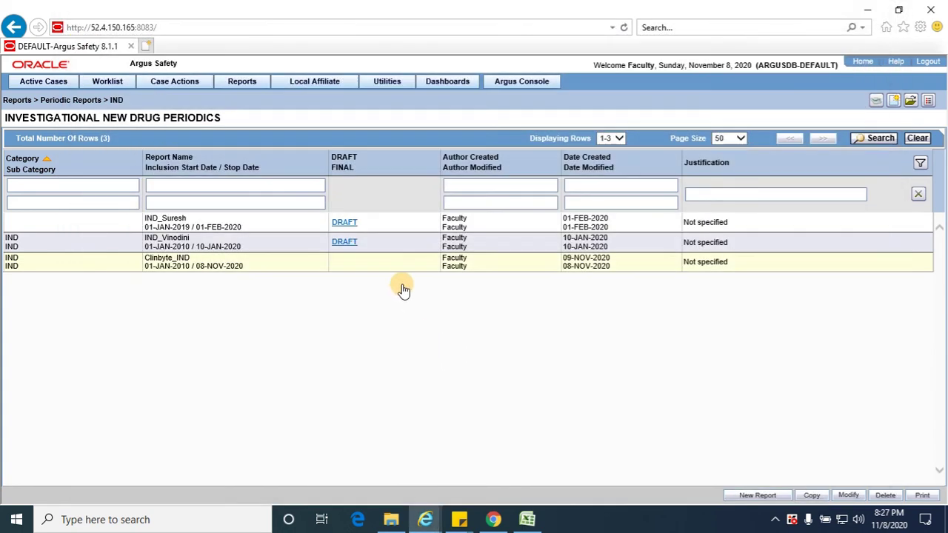
pyautogui.doubleClick(387, 263)
# Print Clinbyte_IND with Run now and Draft selected, and acknowledge the generation notice.
pyautogui.click(924, 495)
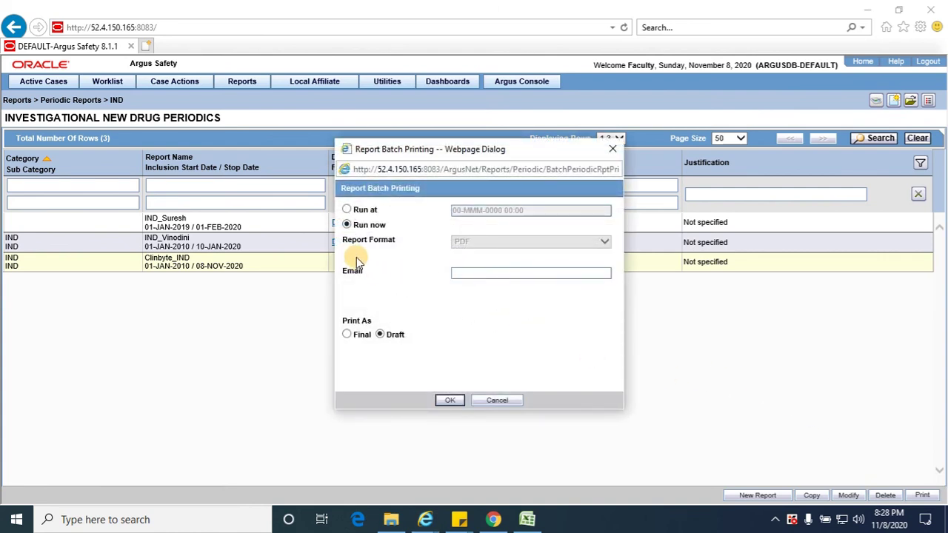
pyautogui.click(450, 400)
pyautogui.click(483, 381)
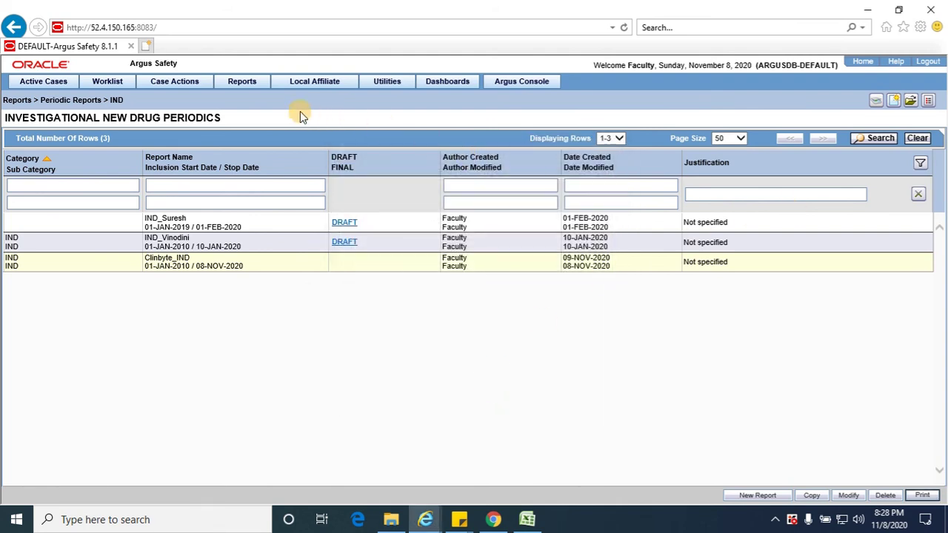
pyautogui.moveTo(242, 81)
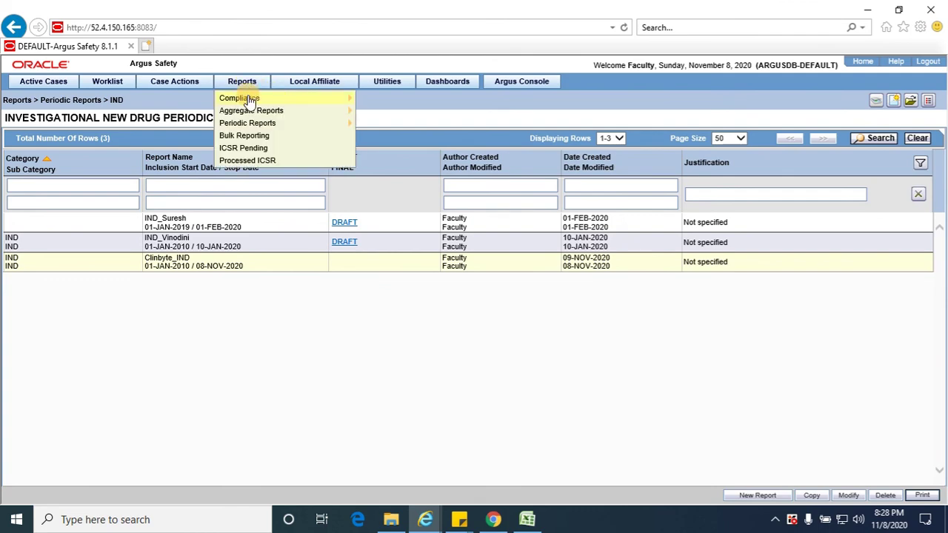
pyautogui.moveTo(239, 99)
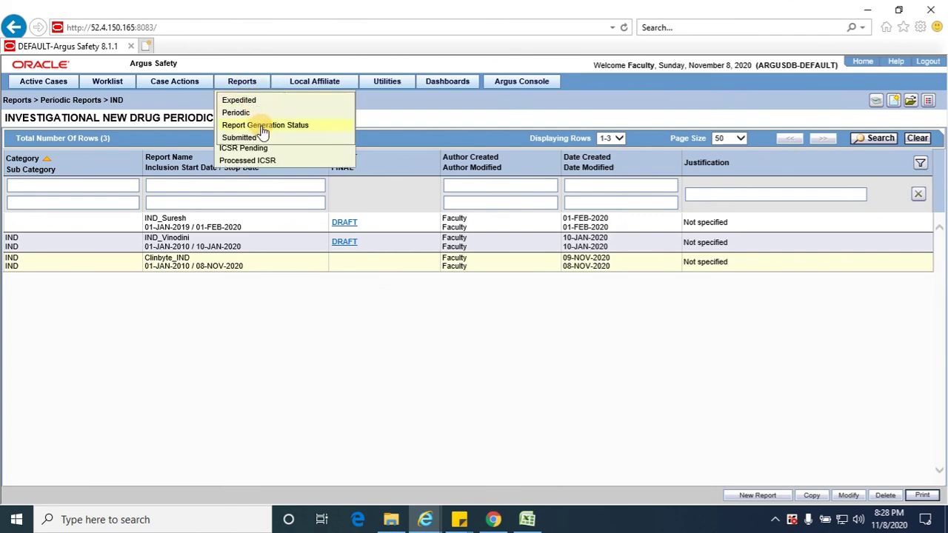
# Open Reports > Report Generation Status and search twice to confirm Clinbyte_IND is pending.
pyautogui.click(262, 126)
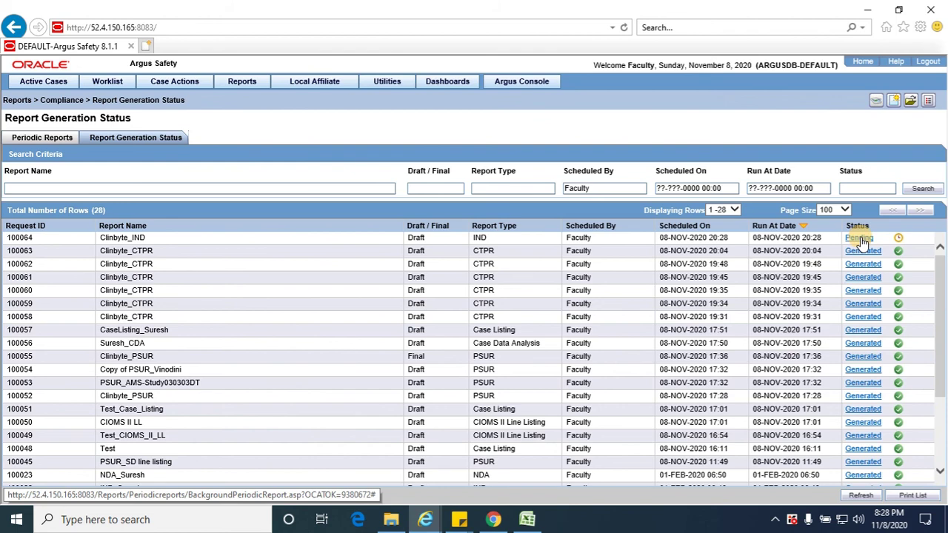
pyautogui.click(926, 190)
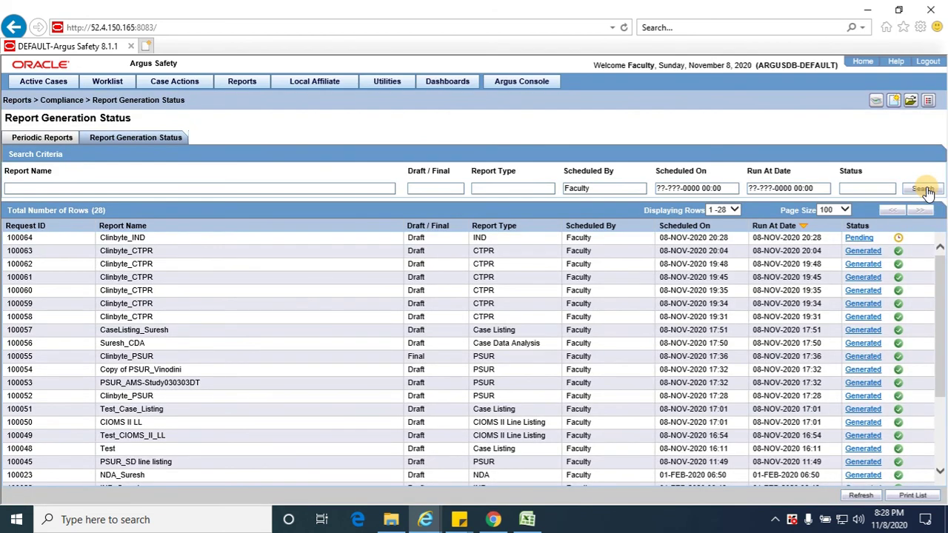
pyautogui.click(925, 190)
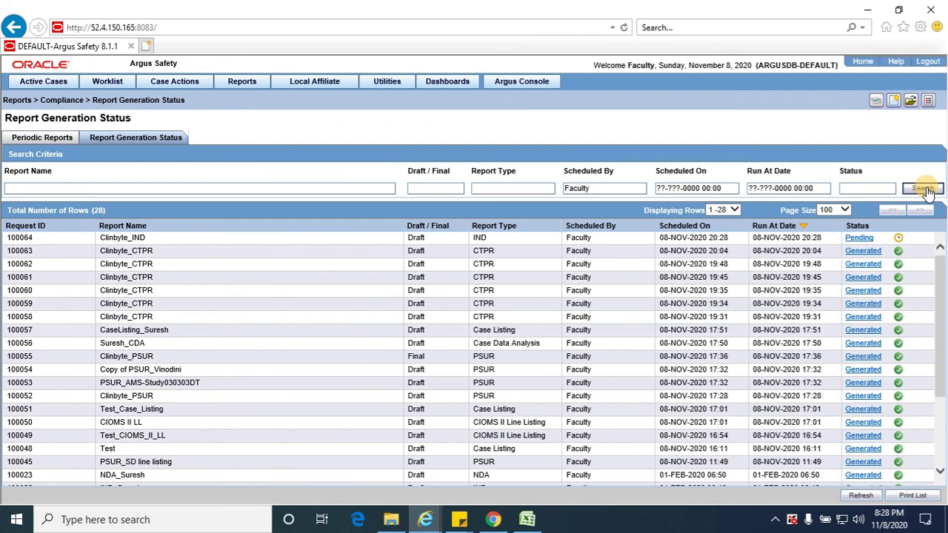